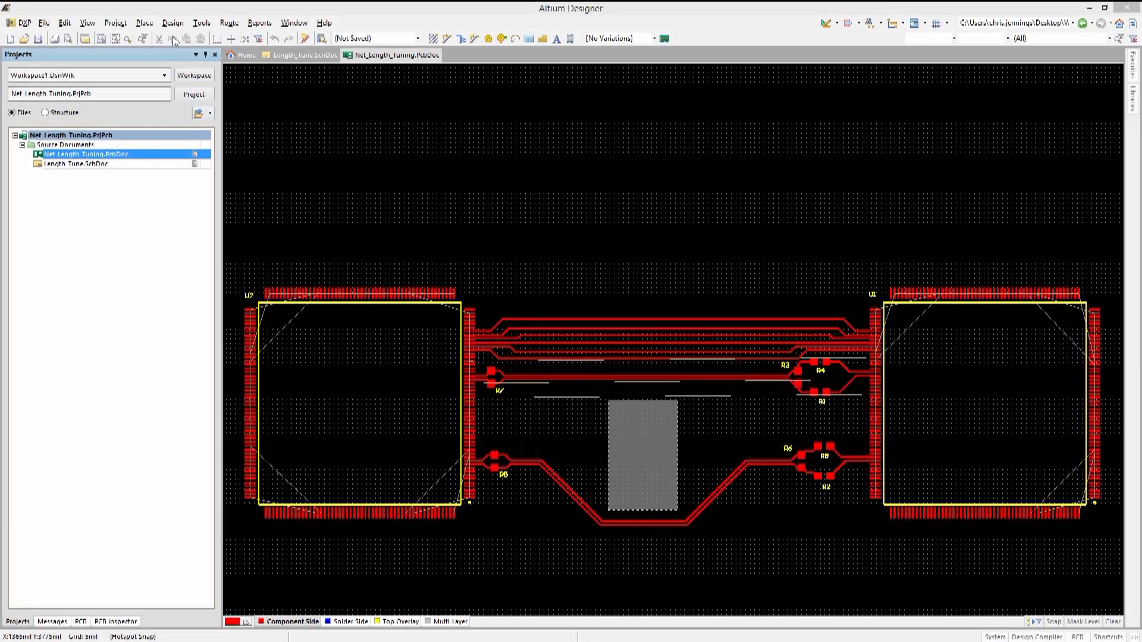
# - Check the Length_LINE rule's minimum and maximum in the design rules editor
pyautogui.click(173, 23)
pyautogui.click(191, 69)
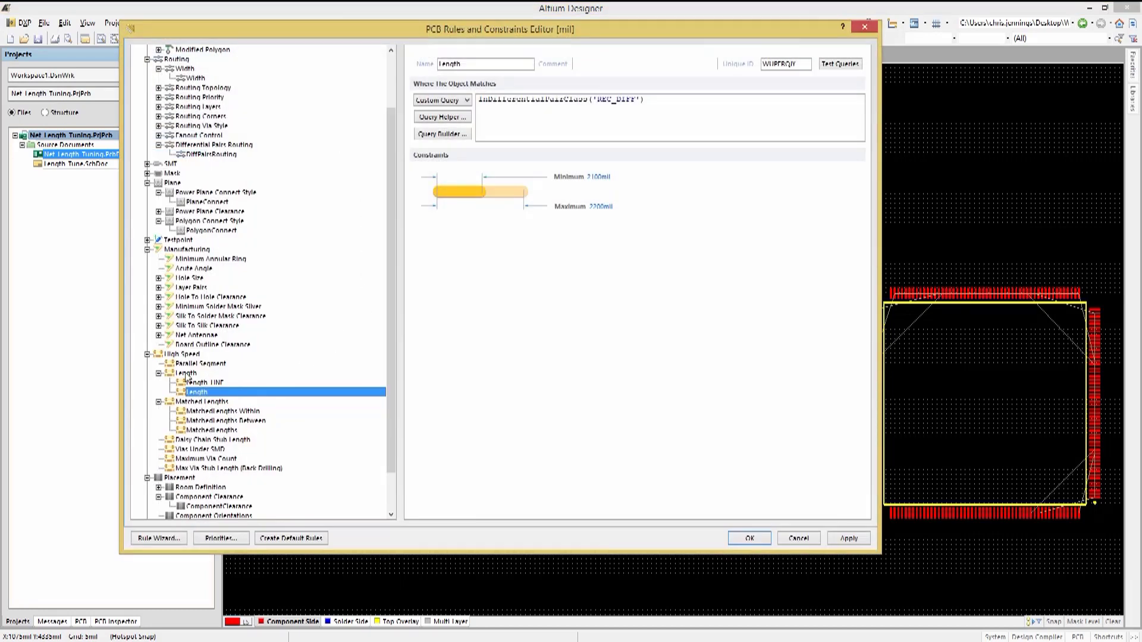
pyautogui.click(186, 374)
pyautogui.click(197, 383)
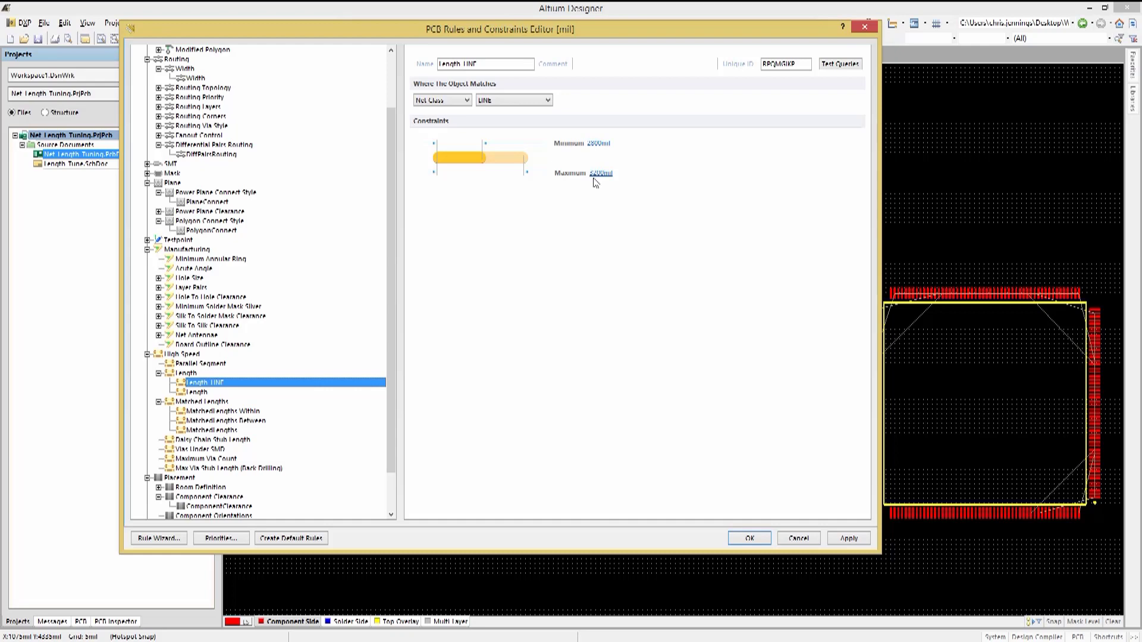
pyautogui.click(750, 539)
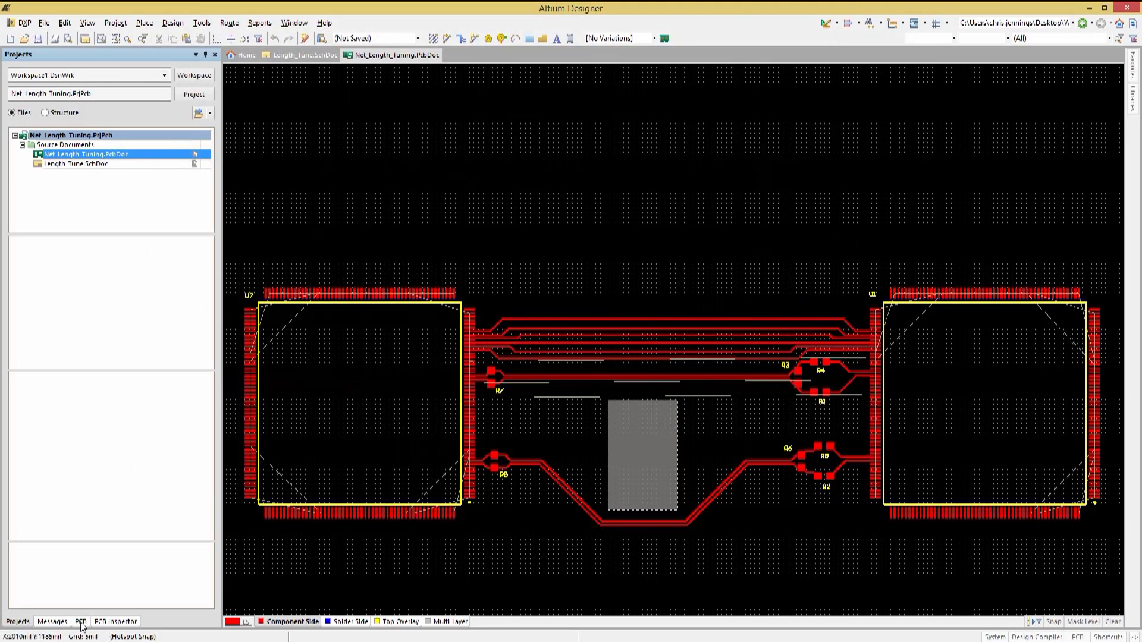
# - List the LINE-class nets with their lengths and drag the LINE1 and LINE3 segments upward
pyautogui.click(81, 622)
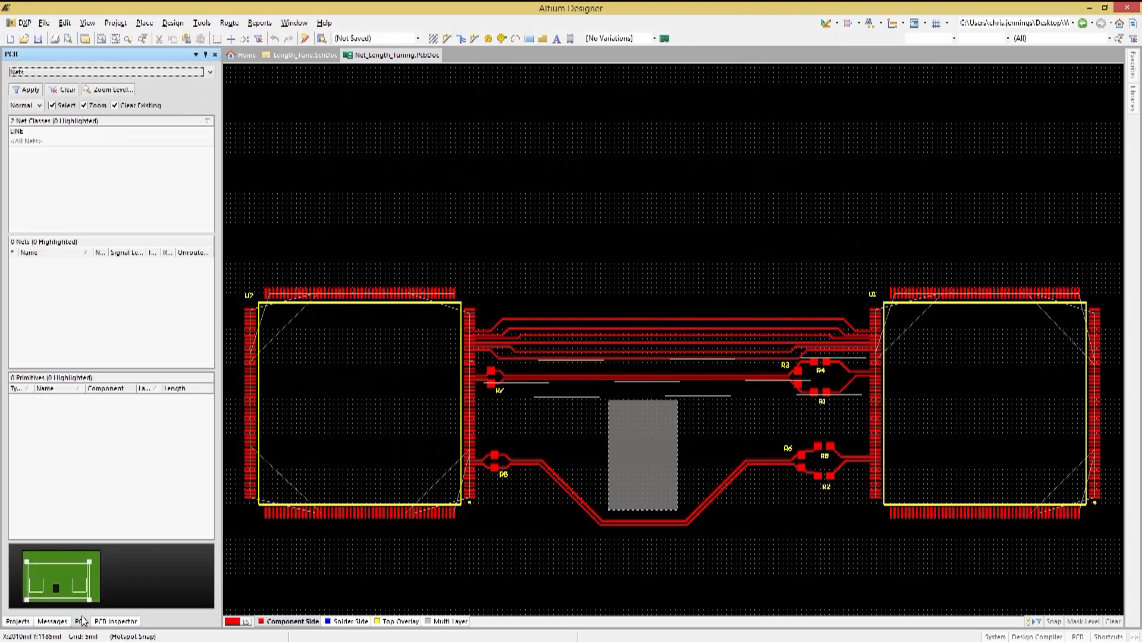
pyautogui.click(17, 132)
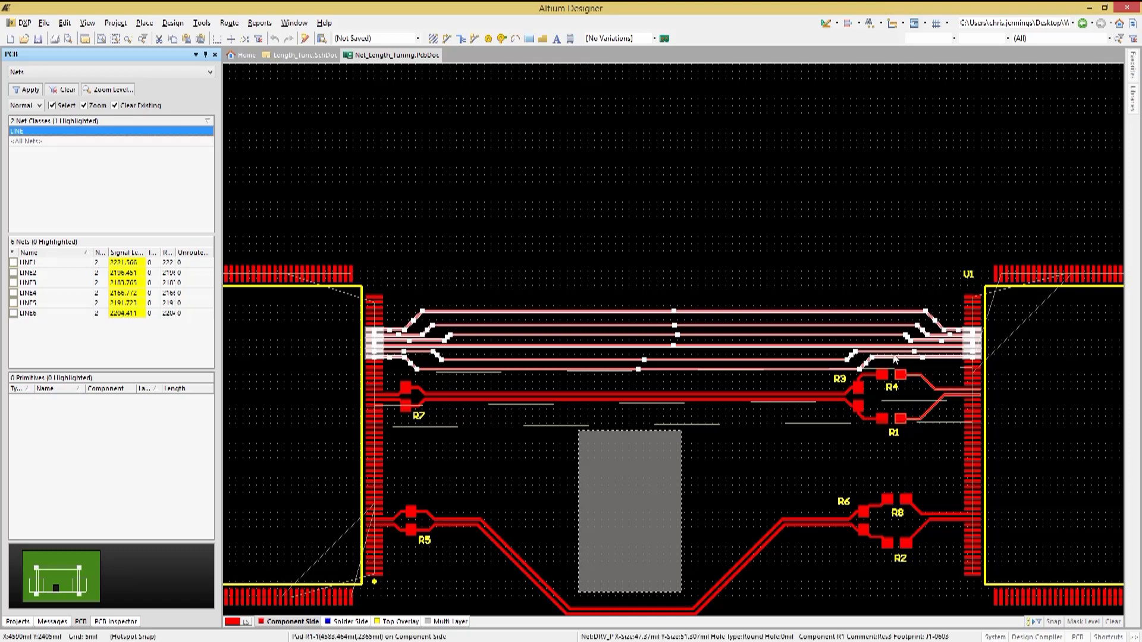
pyautogui.click(762, 304)
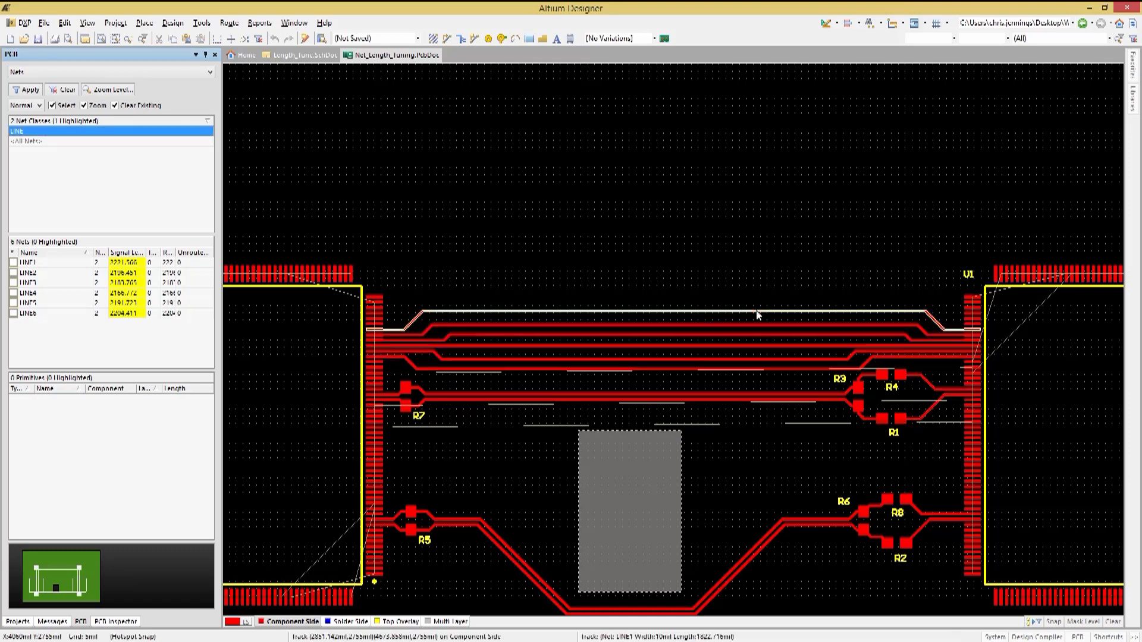
pyautogui.moveTo(756, 310)
pyautogui.mouseDown()
pyautogui.moveTo(756, 298)
pyautogui.moveTo(741, 326)
pyautogui.moveTo(742, 315)
pyautogui.mouseUp()
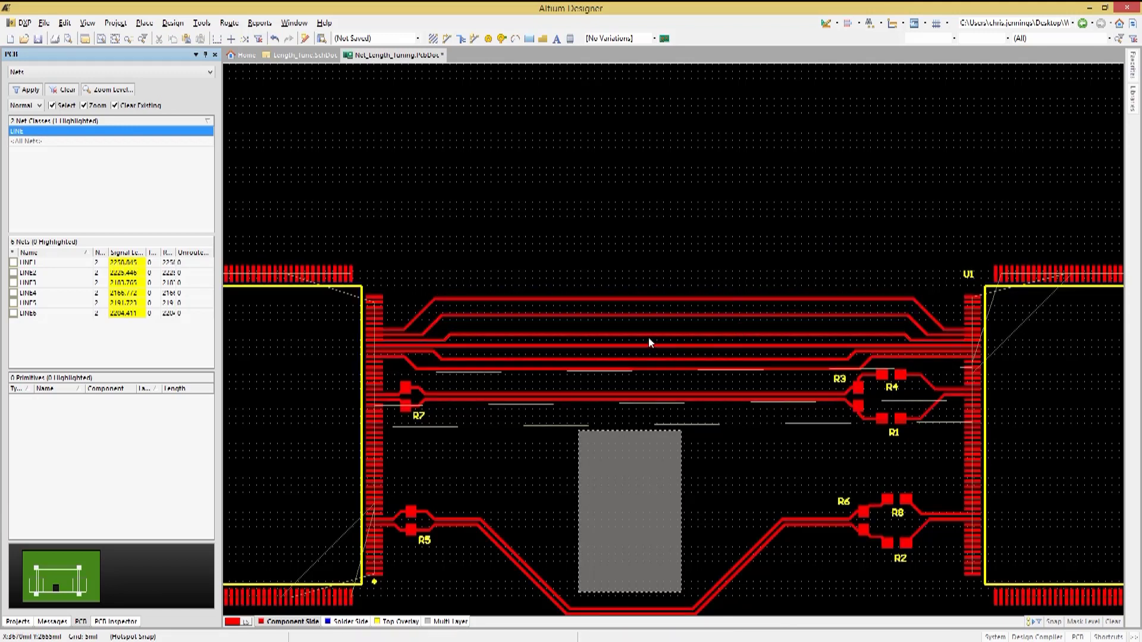
pyautogui.moveTo(649, 338); pyautogui.dragTo(651, 332)
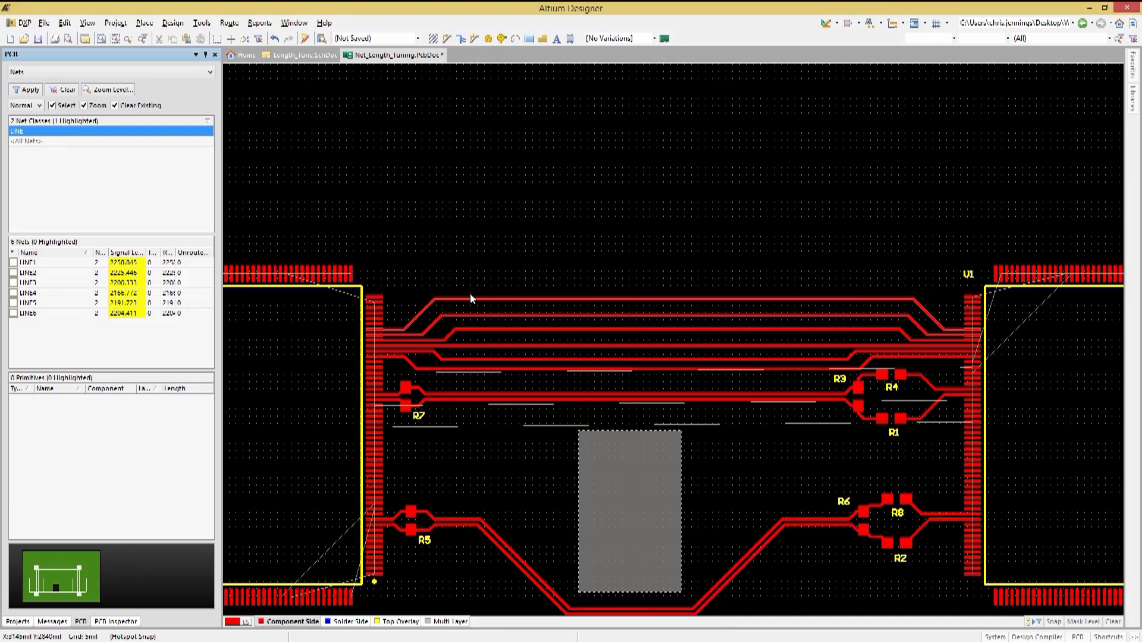
# - Start Interactive Length Tuning on the top LINE1 trace
pyautogui.click(230, 25)
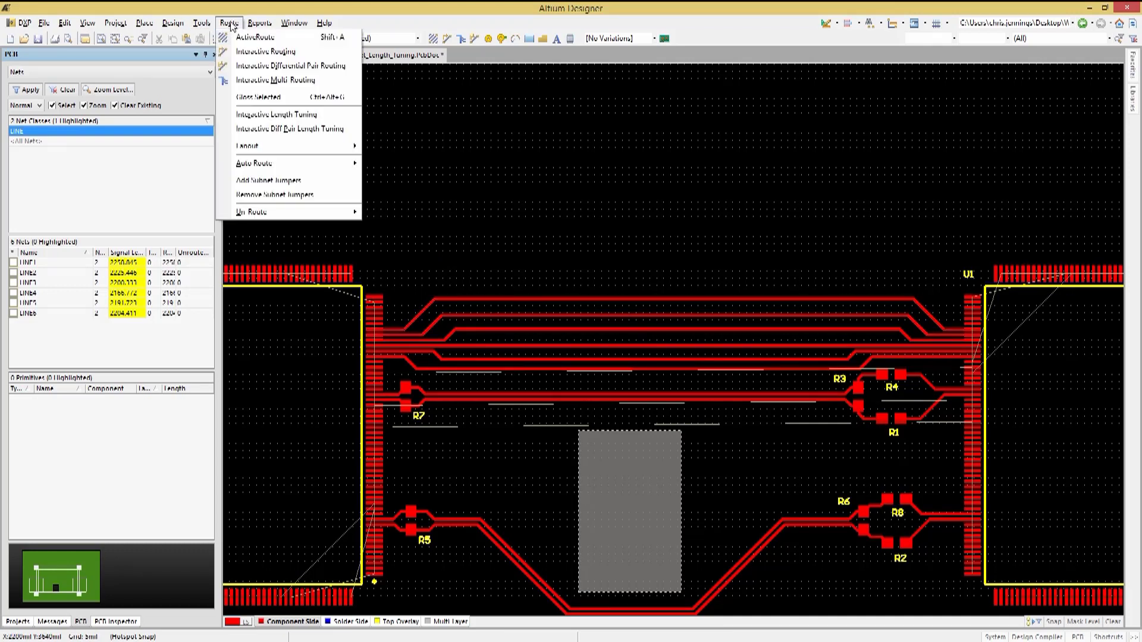
pyautogui.click(265, 116)
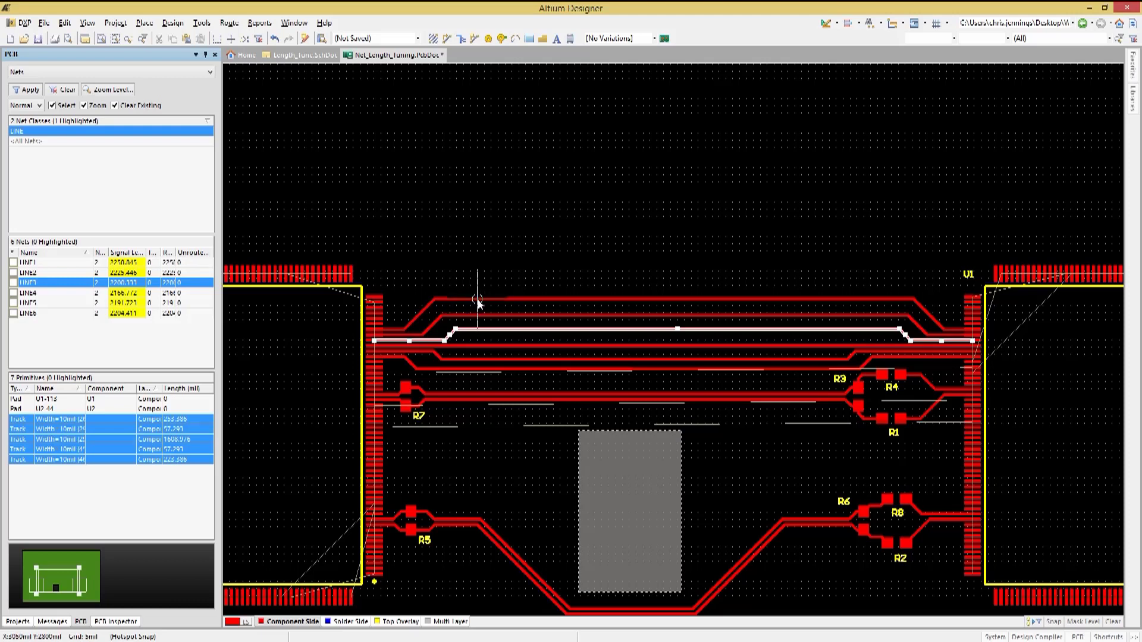
pyautogui.click(477, 299)
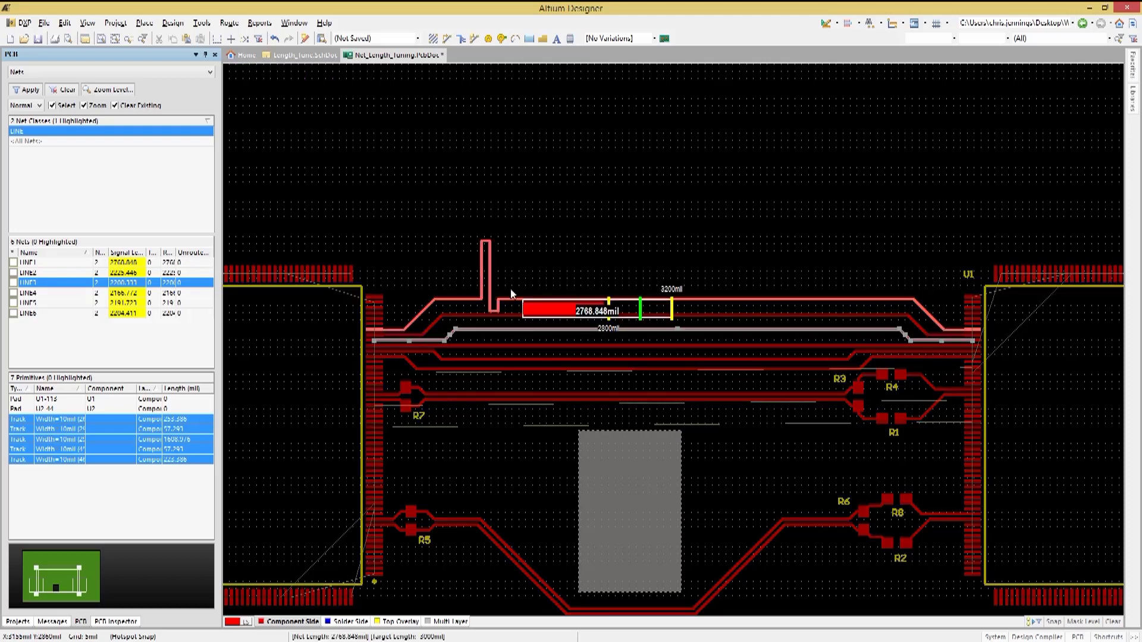
# - Try the Arcs and Rounded meander styles, then settle on Mitered with Lines and confirm
pyautogui.press('Tab')
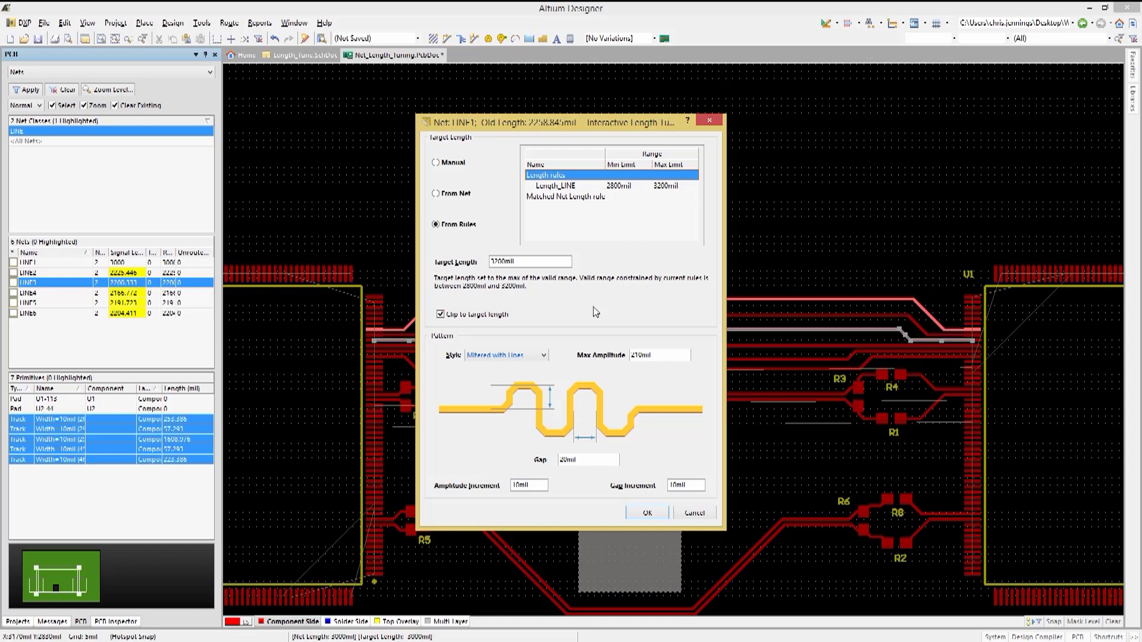
pyautogui.click(544, 355)
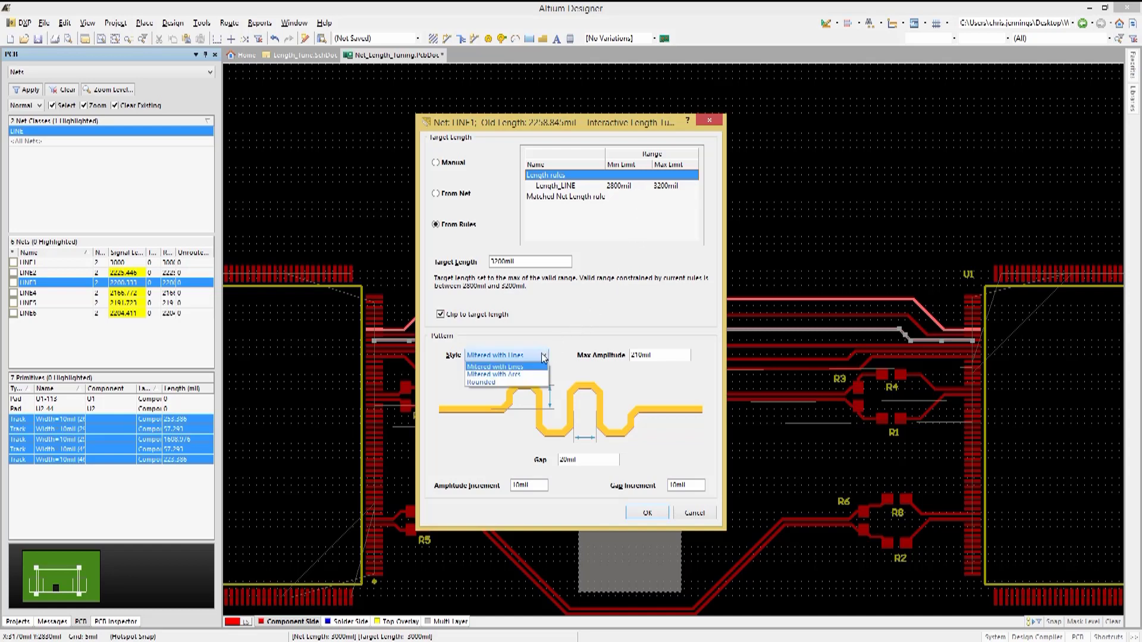
pyautogui.click(509, 375)
pyautogui.click(543, 356)
pyautogui.click(501, 375)
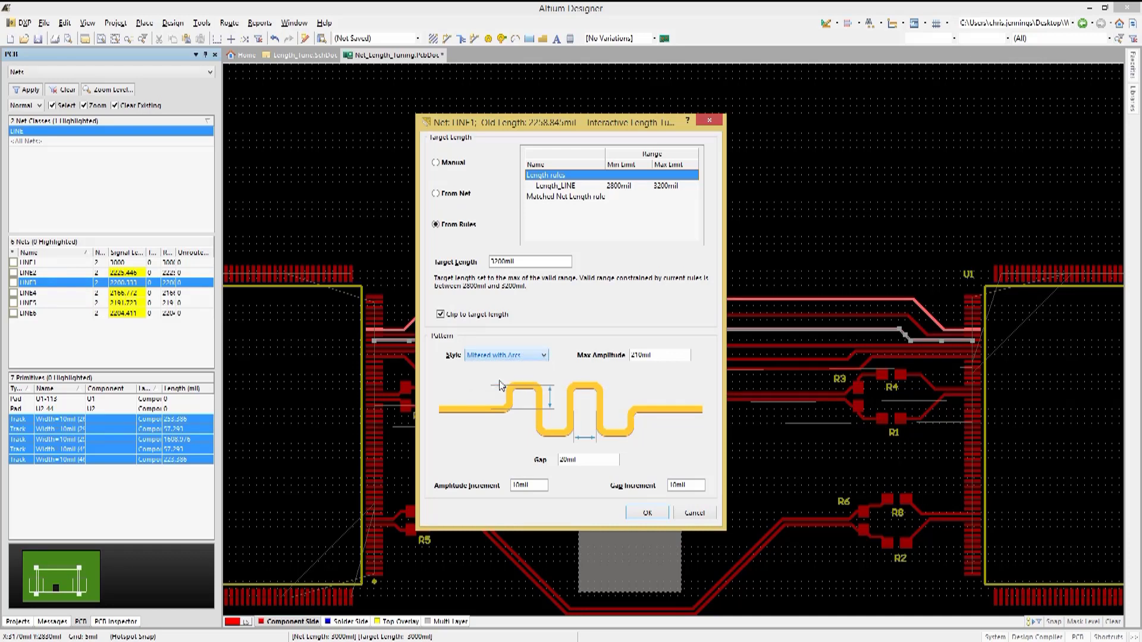
pyautogui.press('Down')
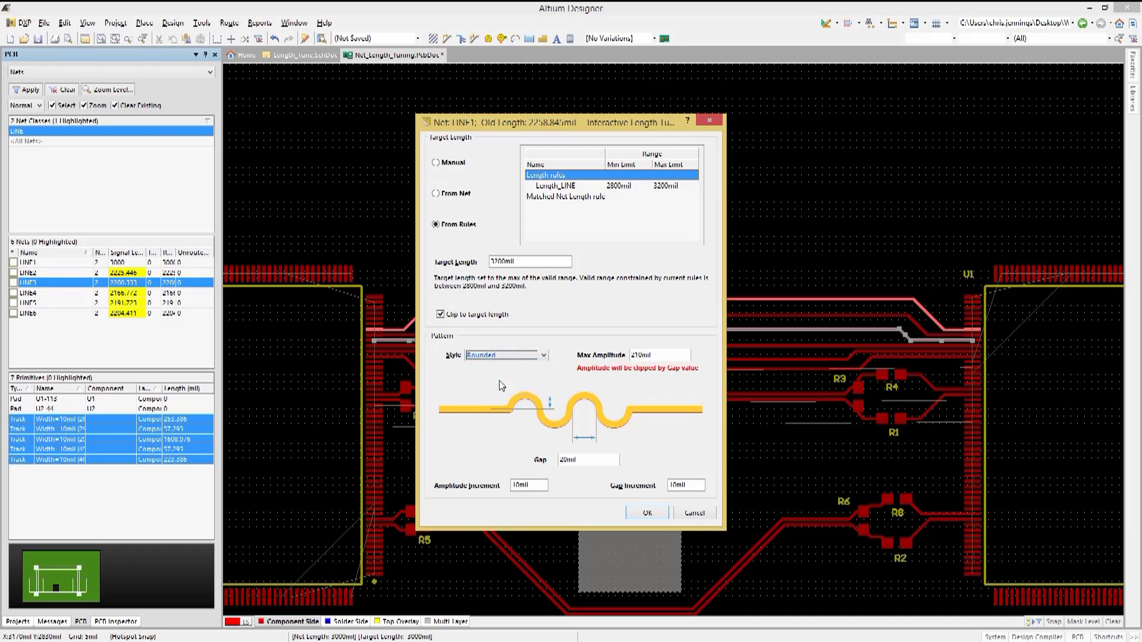
pyautogui.click(542, 355)
pyautogui.click(509, 368)
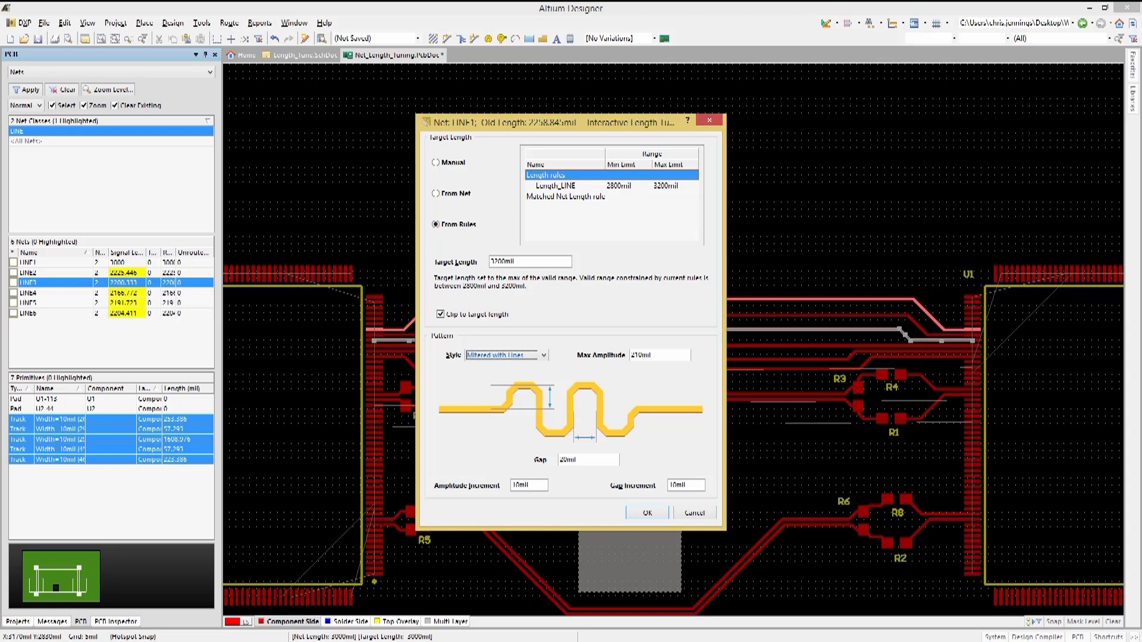
pyautogui.click(647, 512)
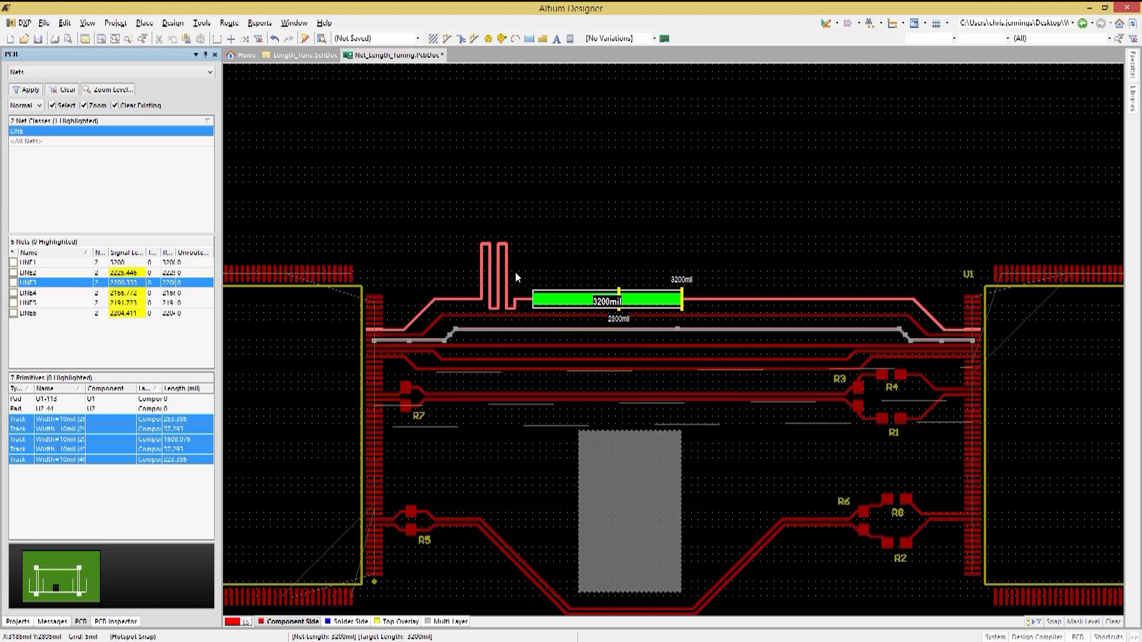
# - Toggle the accordion's amplitude direction and commit it onto the LINE1 trace
pyautogui.rightClick(515, 274)
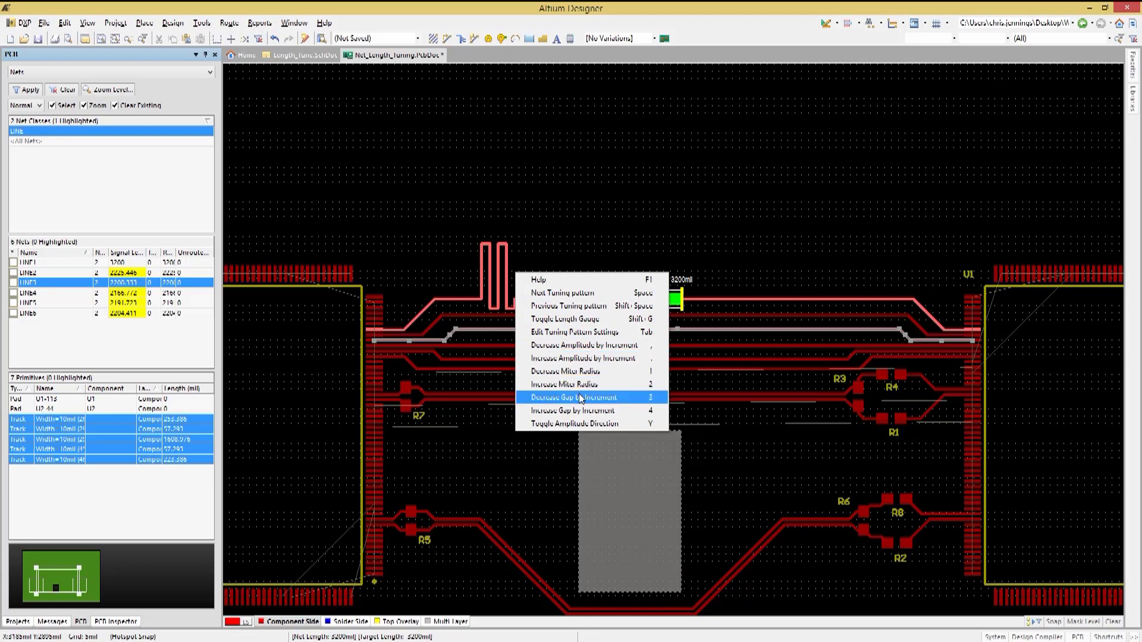
pyautogui.click(580, 422)
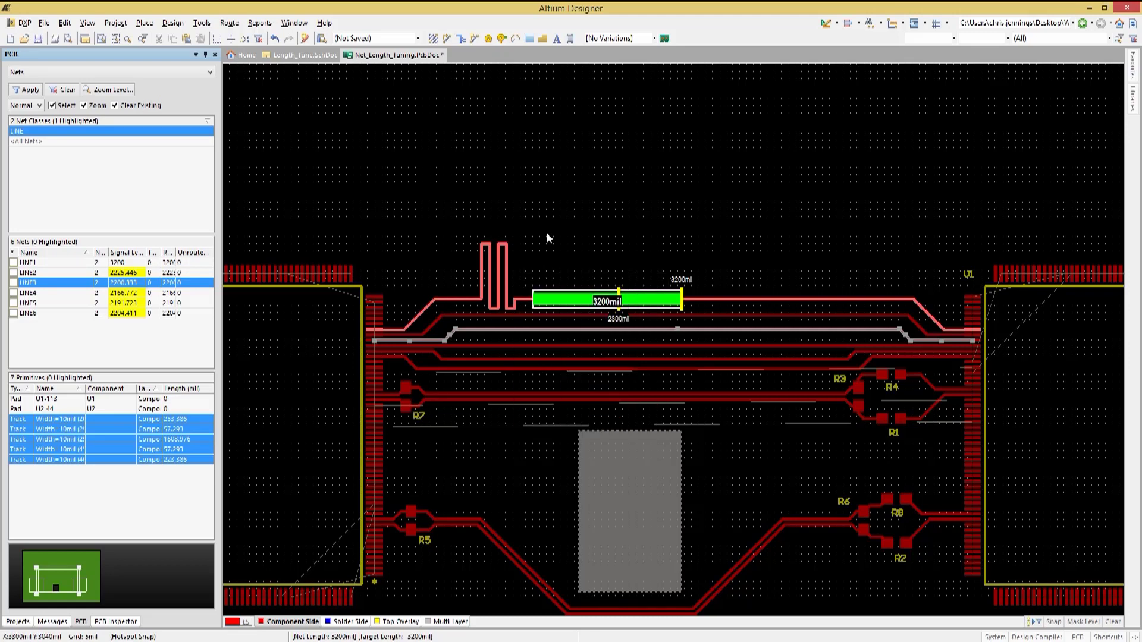
pyautogui.click(585, 330)
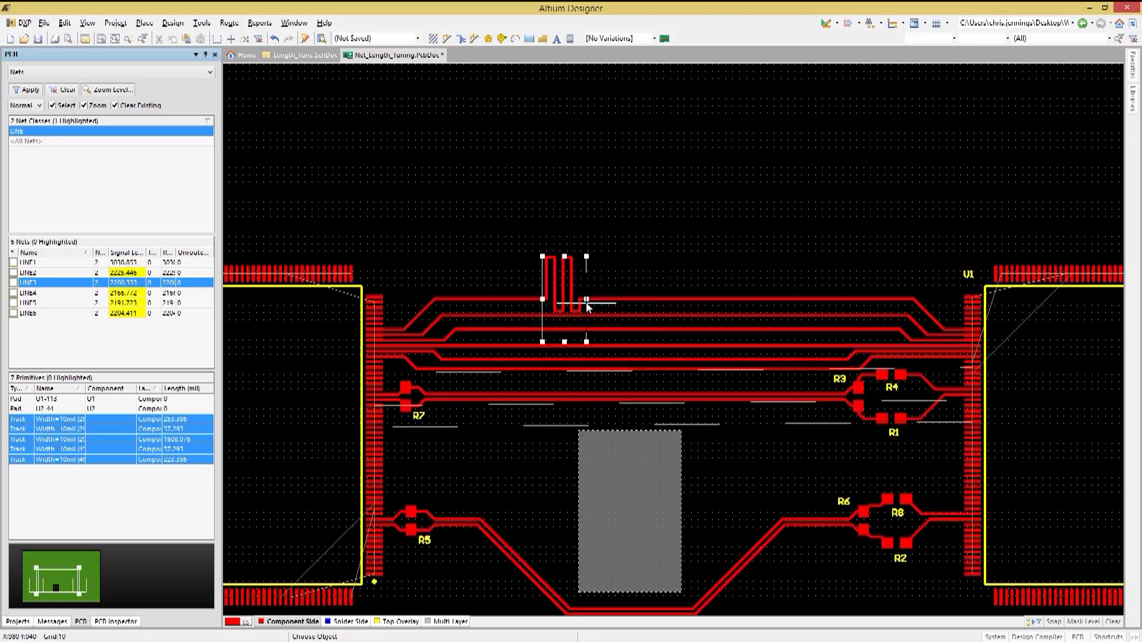
# - Commit tuning on another LINE trace, then widen and heighten the top trace's accordion
pyautogui.click(464, 371)
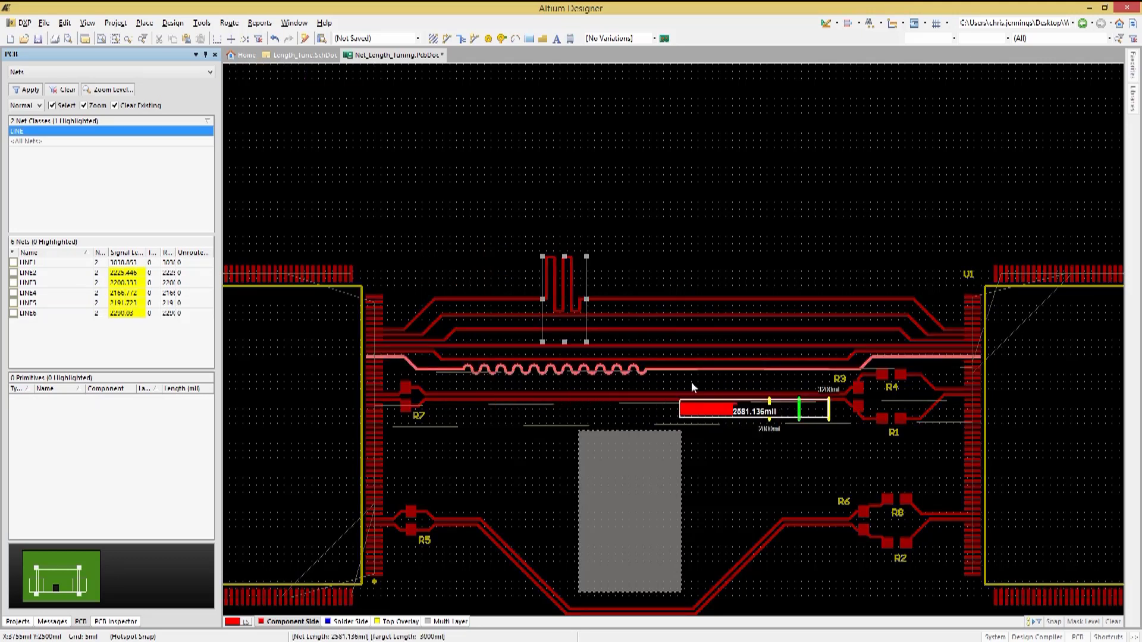
pyautogui.click(826, 375)
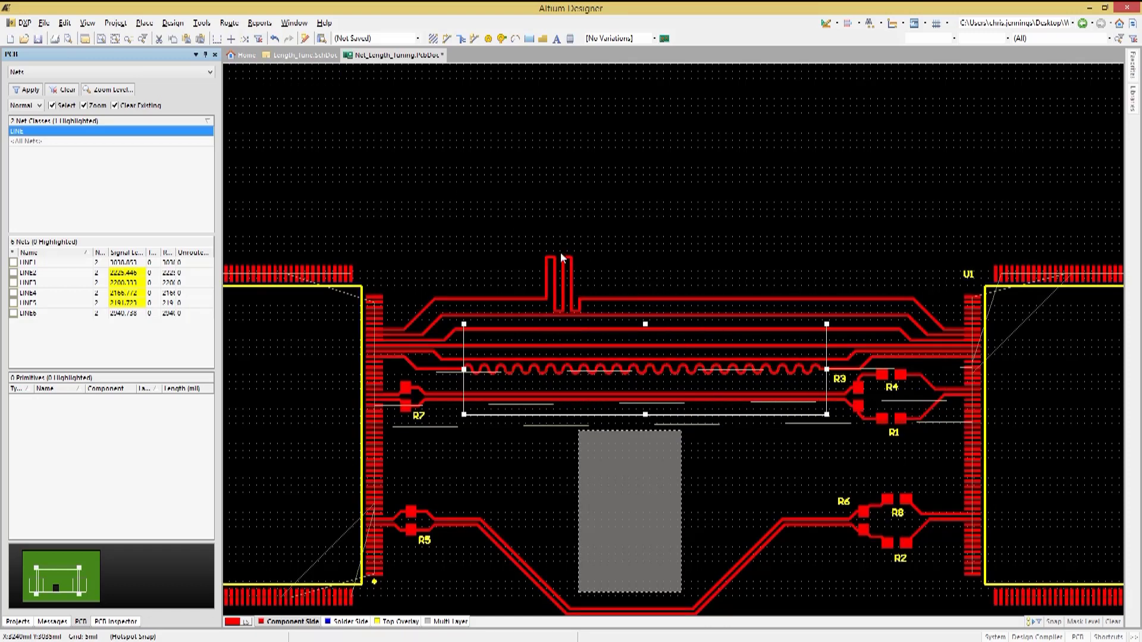
pyautogui.click(566, 293)
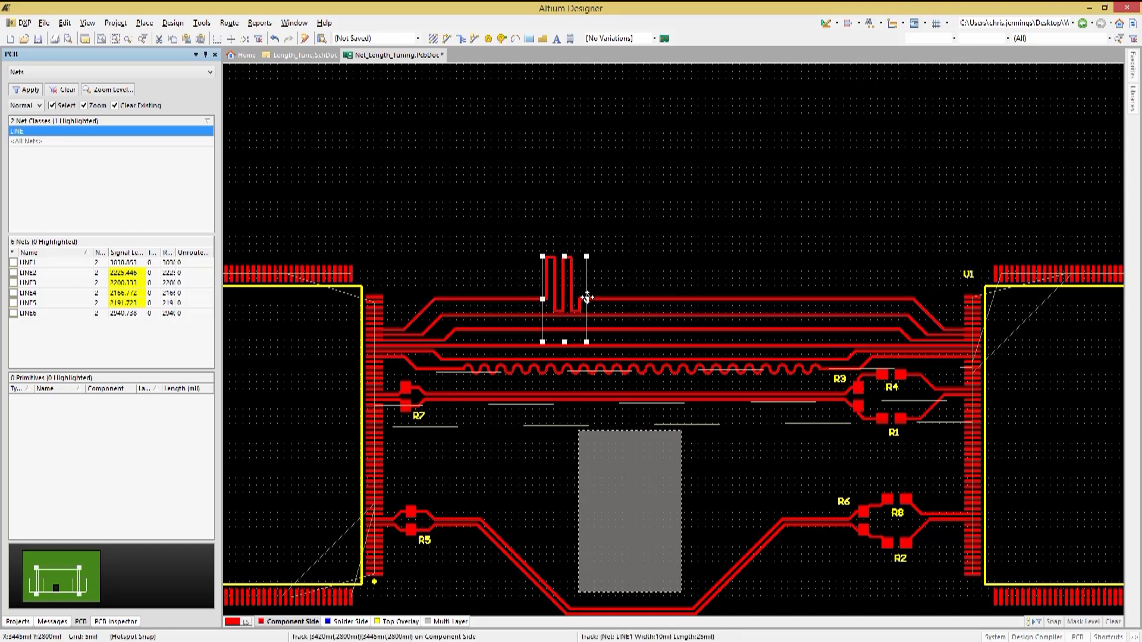
pyautogui.moveTo(586, 297); pyautogui.dragTo(667, 302)
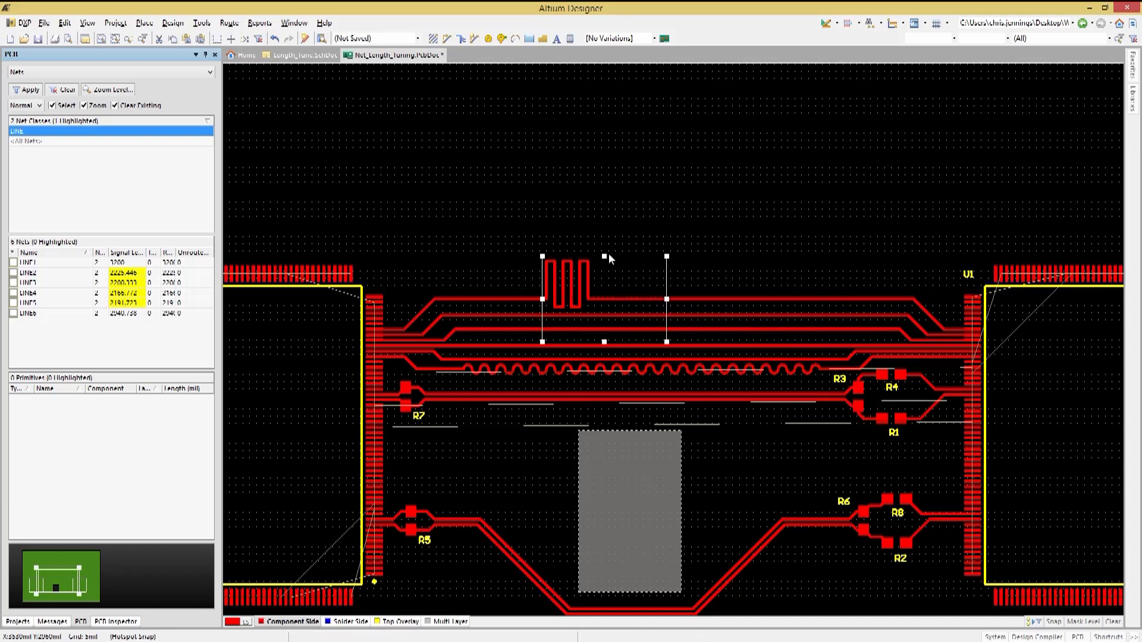
pyautogui.moveTo(604, 256); pyautogui.dragTo(604, 284)
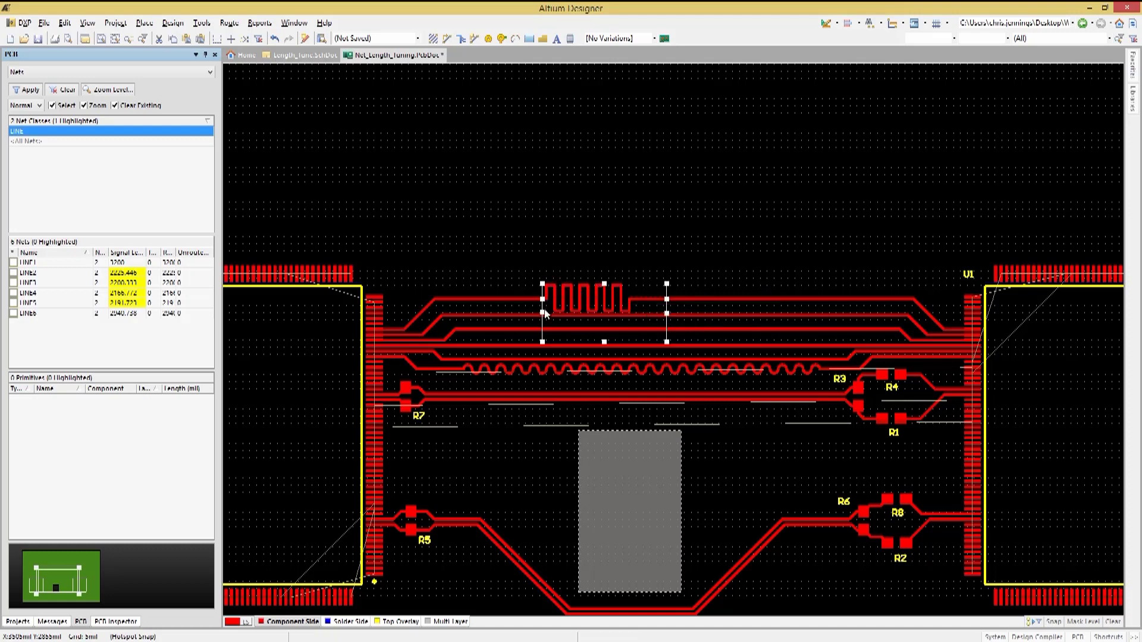
# - Replace LINE6's sine tuning with an accordion meander bringing it to 3000 mil
pyautogui.click(415, 201)
pyautogui.click(446, 38)
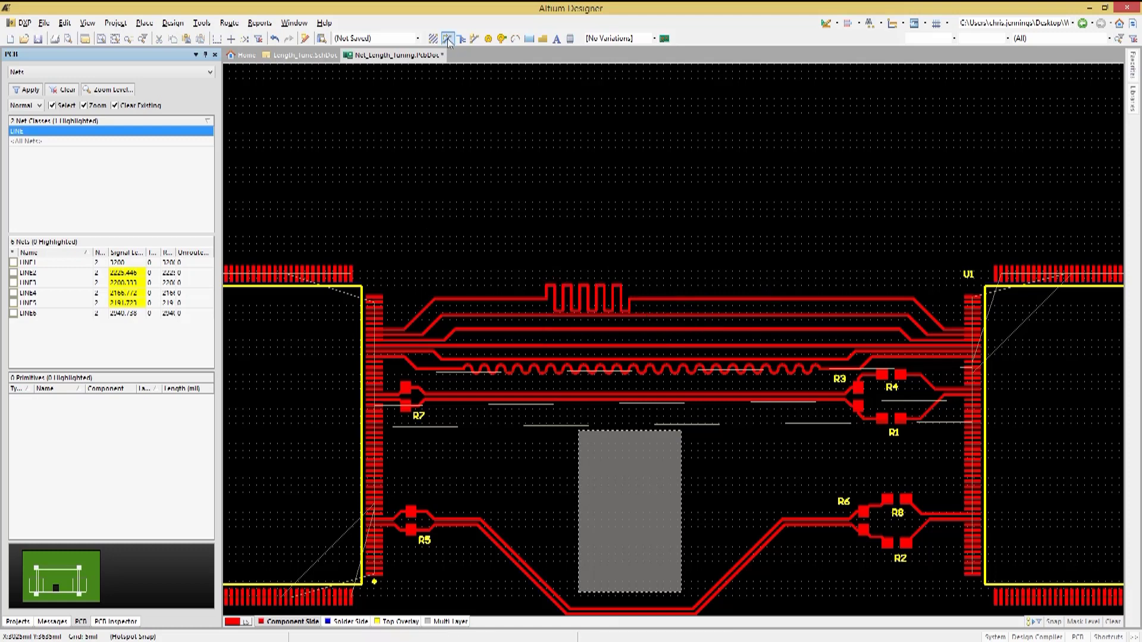
pyautogui.click(458, 372)
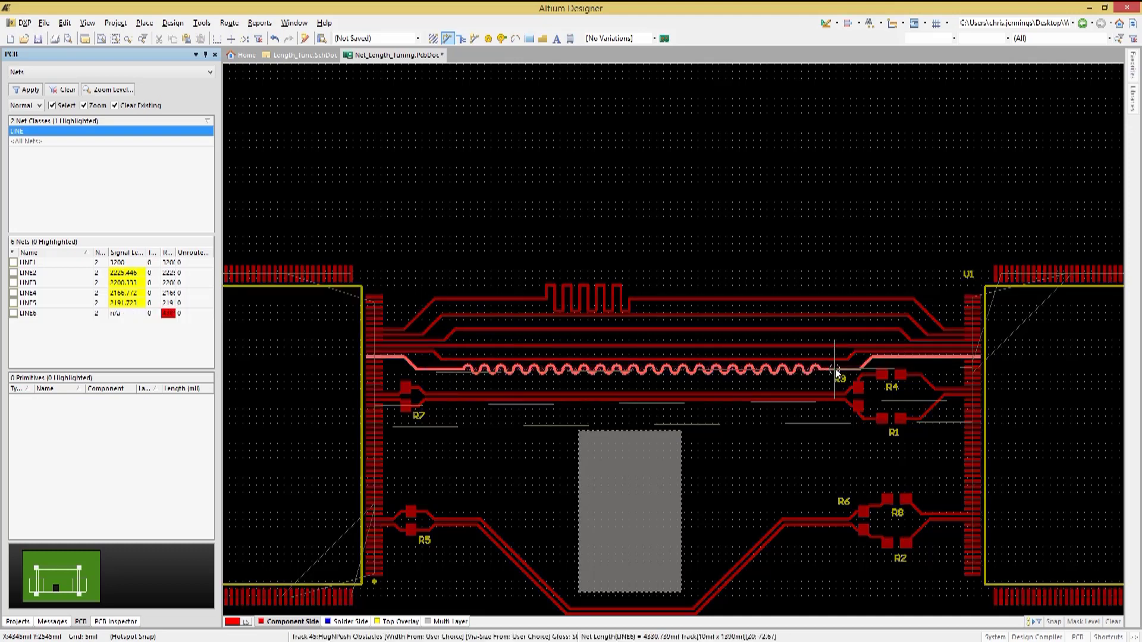
pyautogui.rightClick(835, 373)
pyautogui.click(510, 372)
pyautogui.click(548, 372)
pyautogui.rightClick(510, 249)
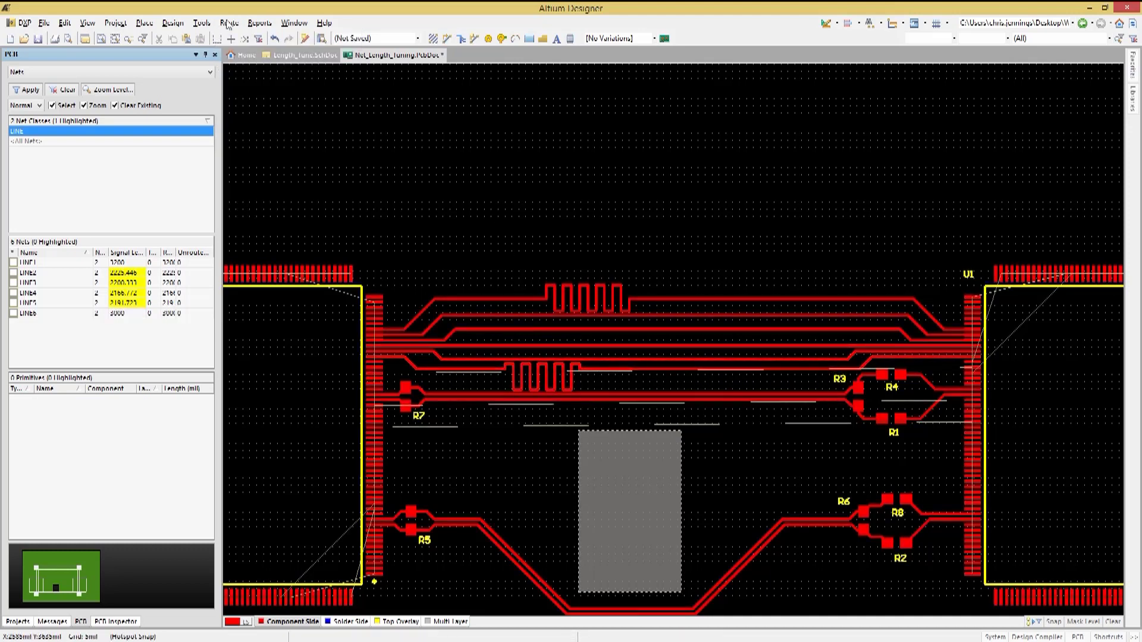
pyautogui.click(172, 23)
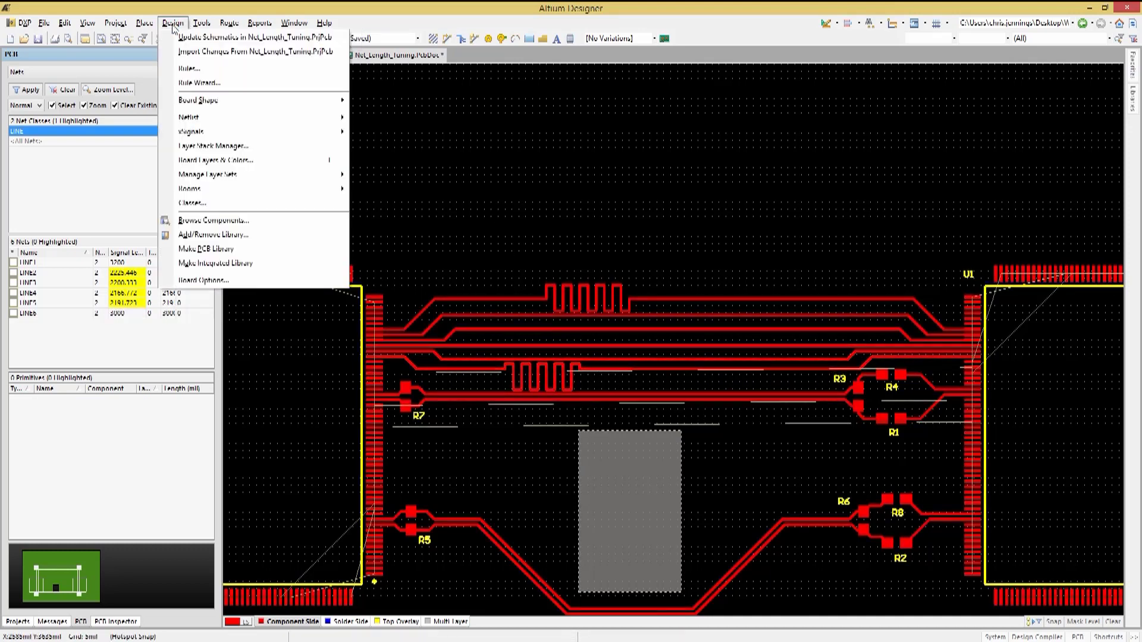
pyautogui.click(185, 70)
pyautogui.click(198, 393)
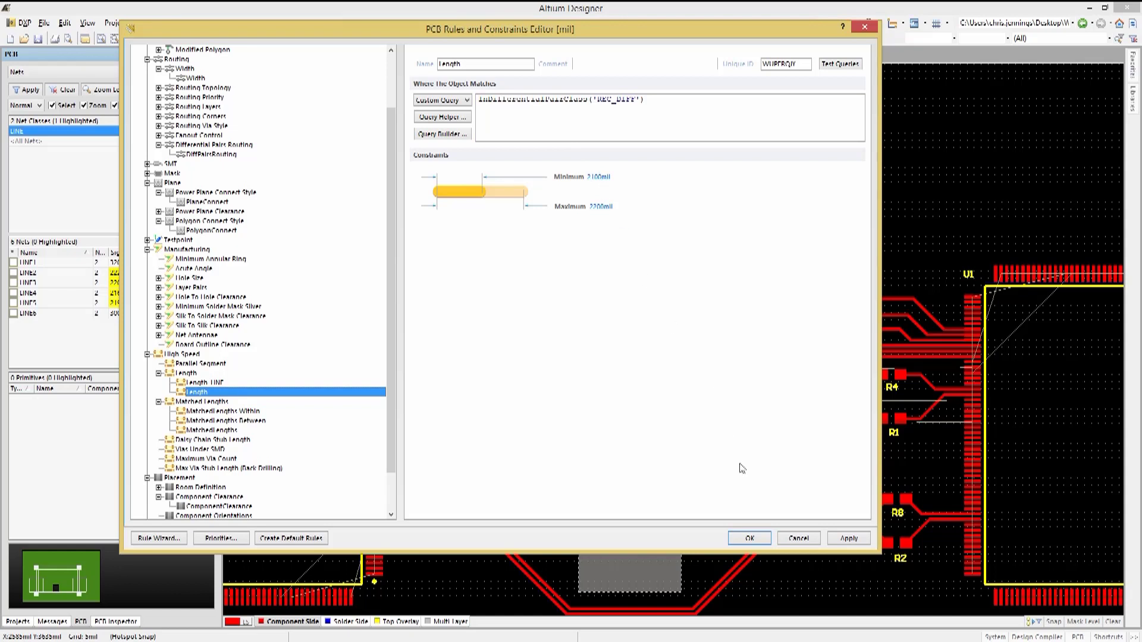
pyautogui.click(756, 540)
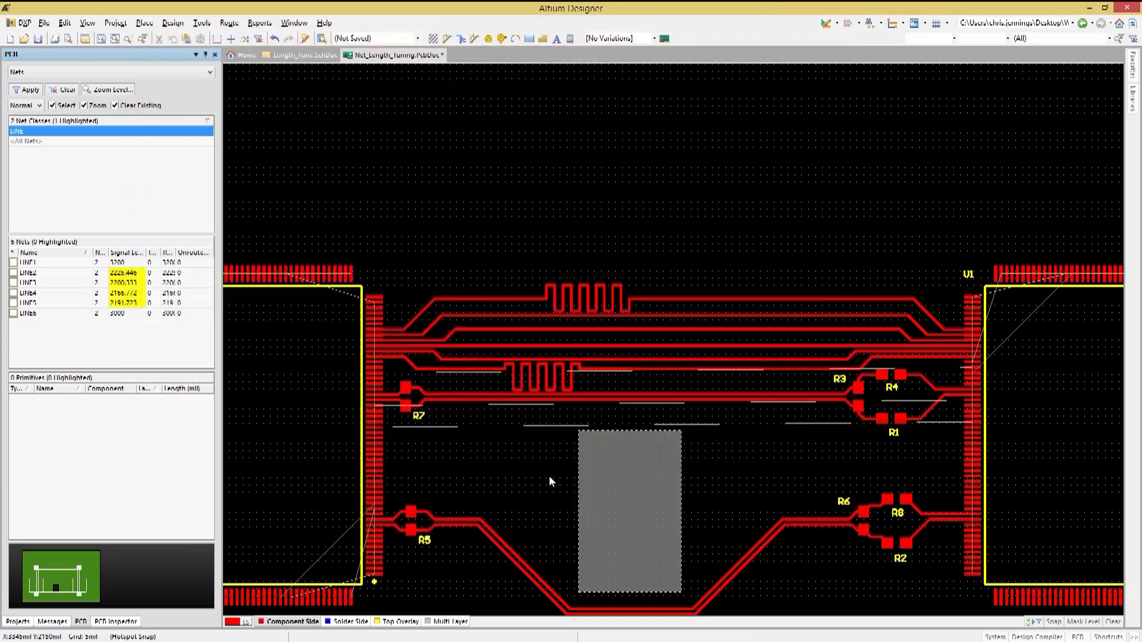
# - Add a diff-pair accordion near R7, making REC_P 2178.97 mil and REC_N 2183.726 mil
pyautogui.click(229, 22)
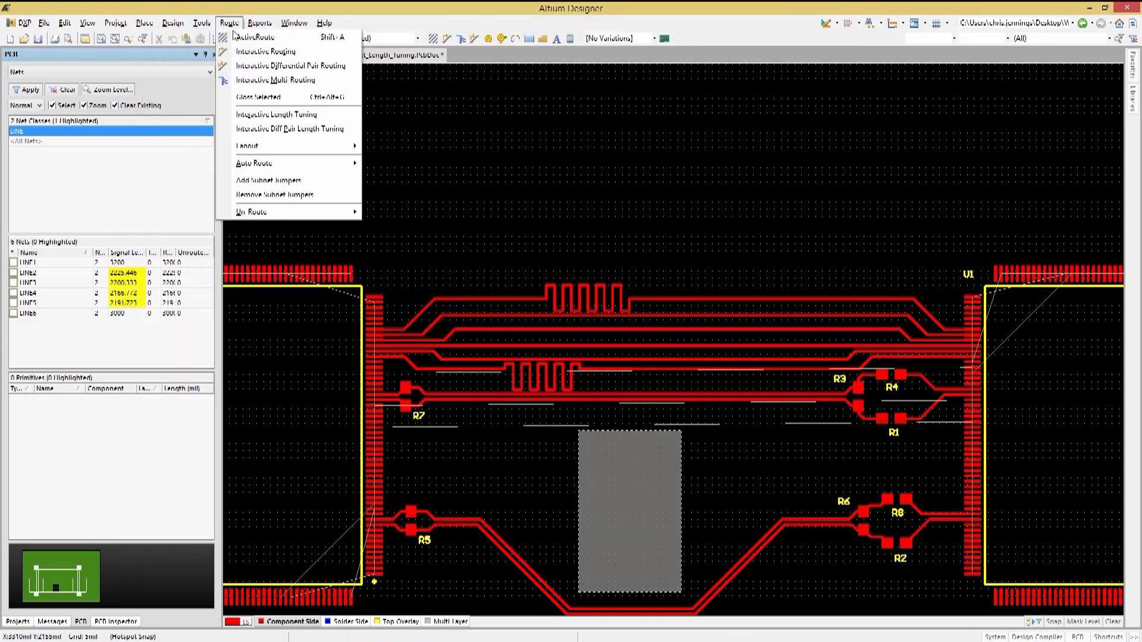
pyautogui.click(276, 129)
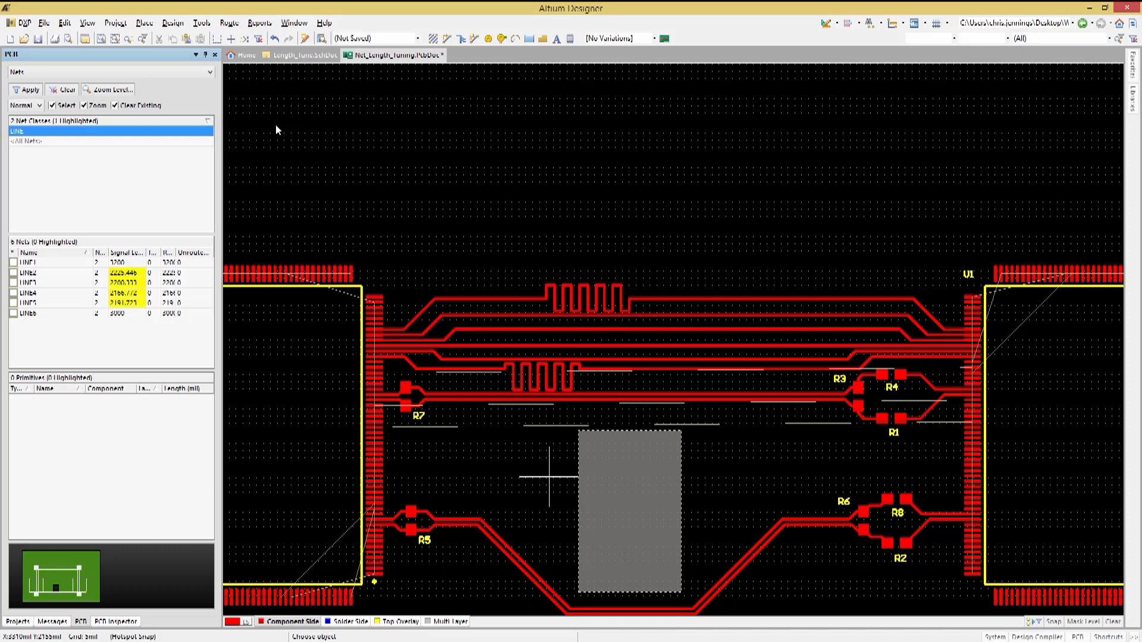
pyautogui.click(472, 406)
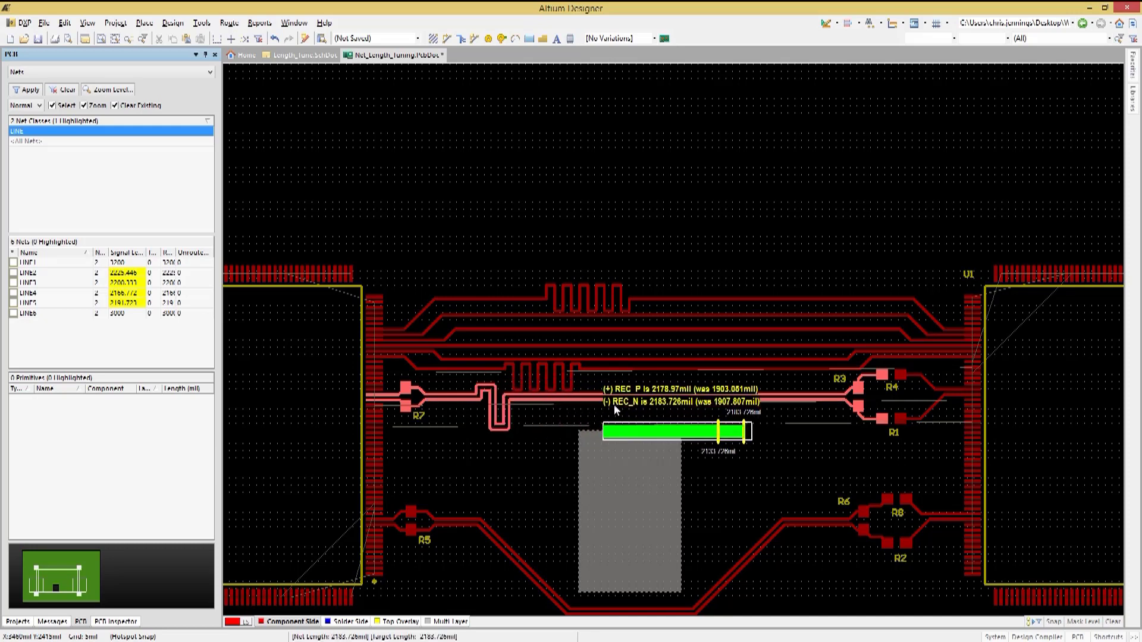
pyautogui.rightClick(559, 409)
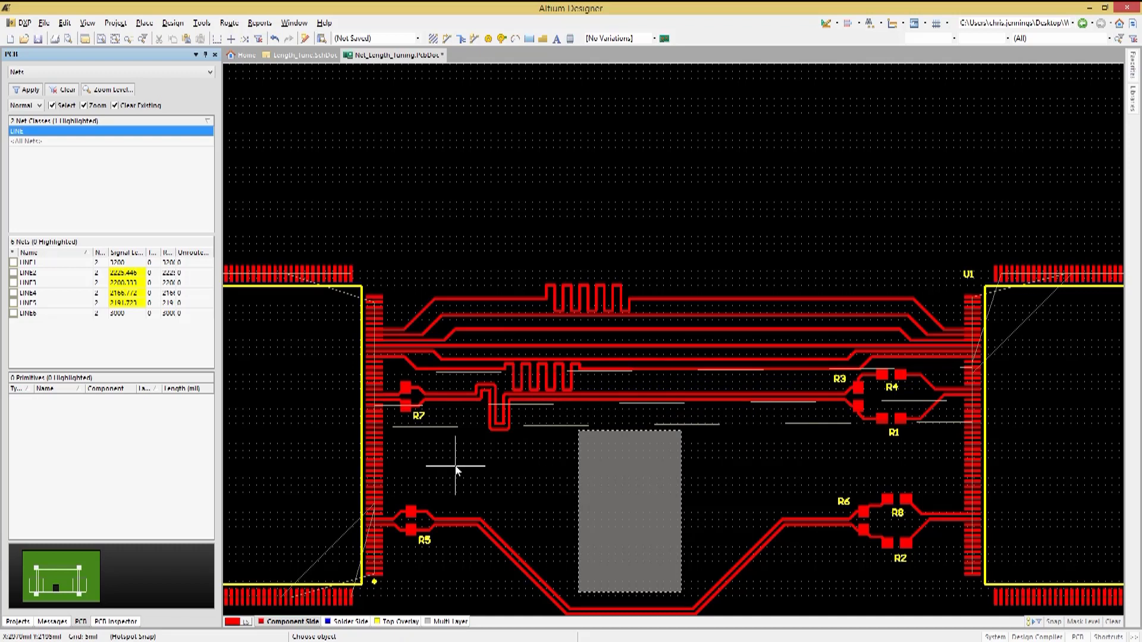
# - Inspect the Matched Lengths Within (20mil), Between, and LINE (100mil tolerance) rules
pyautogui.click(170, 24)
pyautogui.click(178, 68)
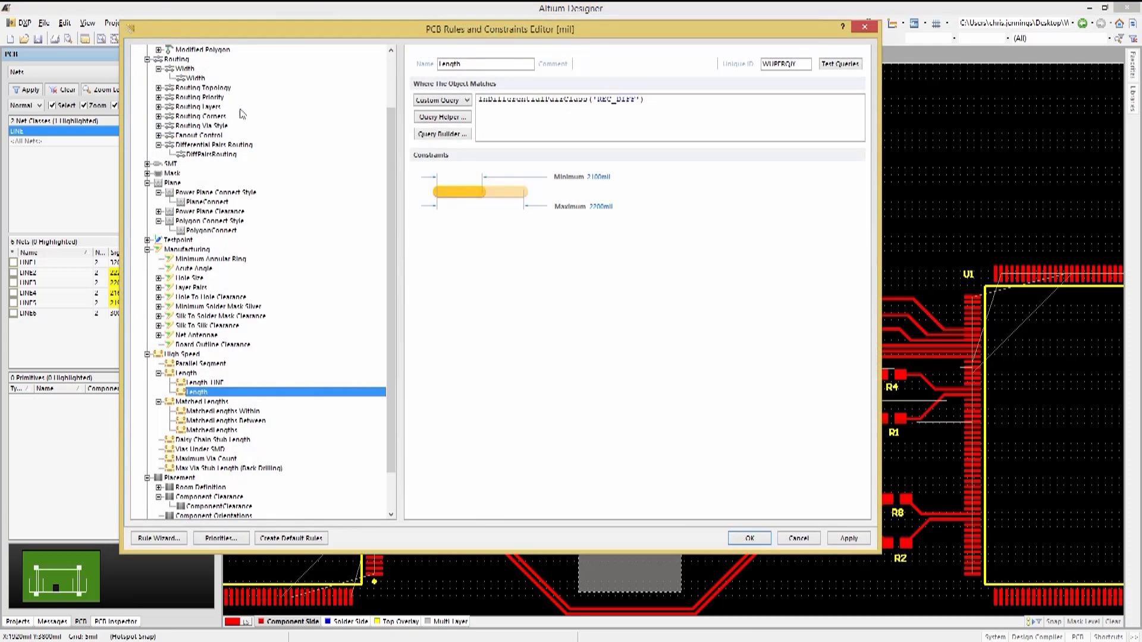
pyautogui.click(159, 373)
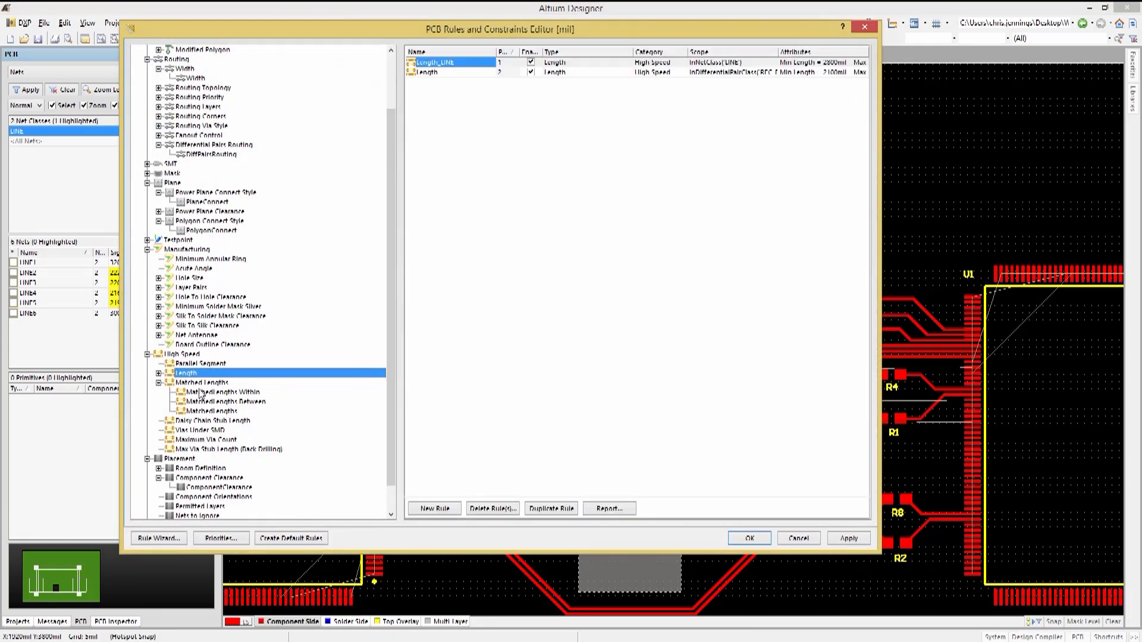
pyautogui.click(205, 392)
pyautogui.click(517, 163)
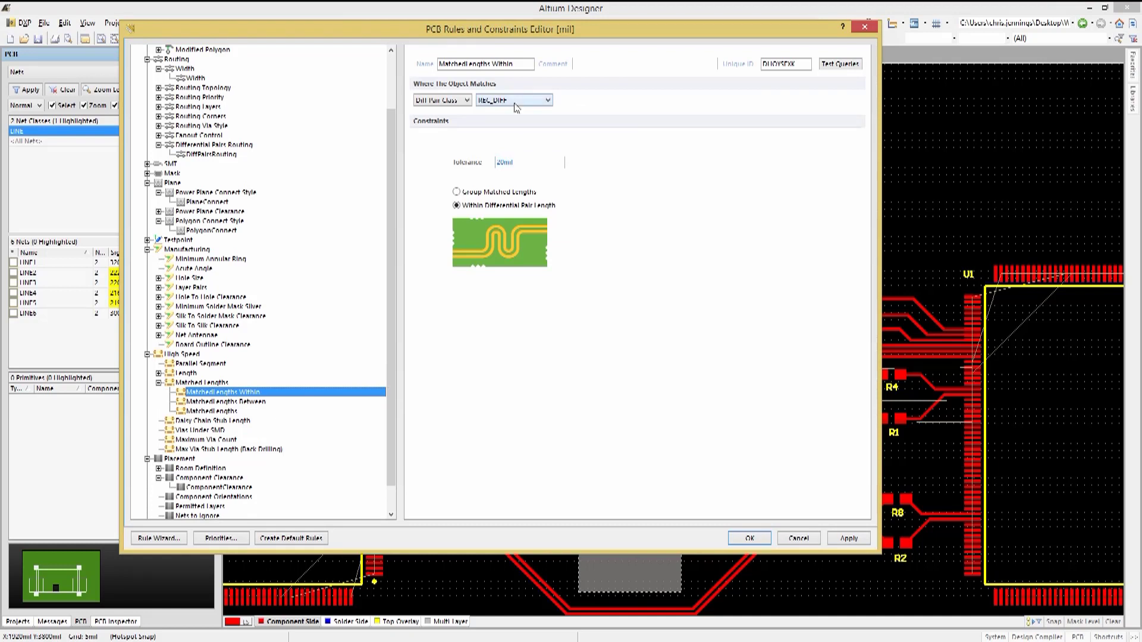
pyautogui.click(244, 403)
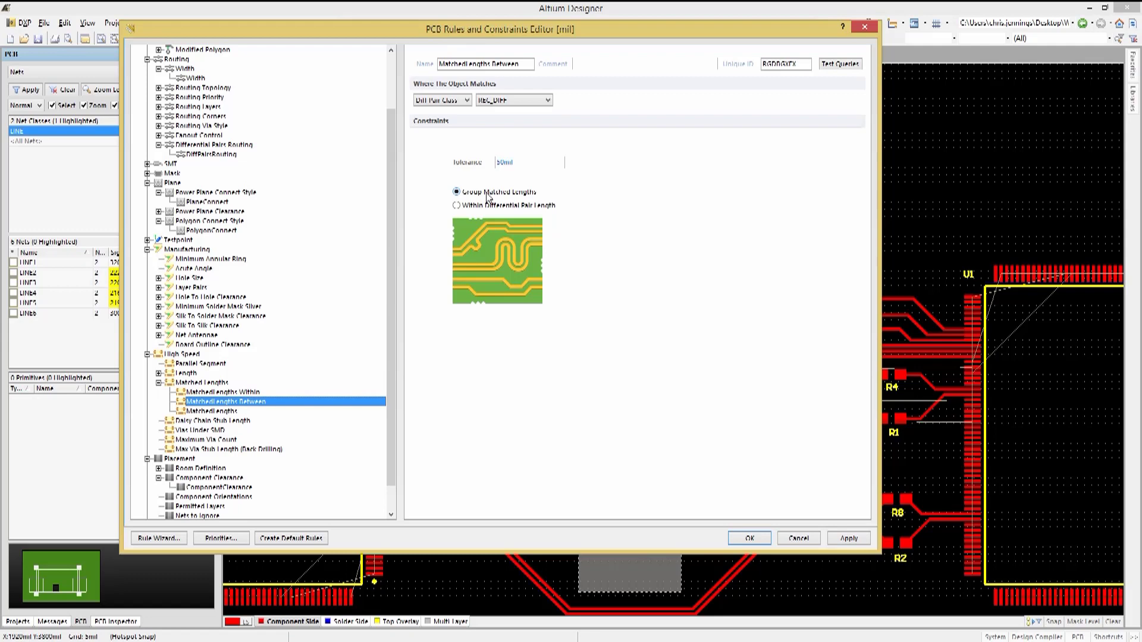
pyautogui.click(202, 411)
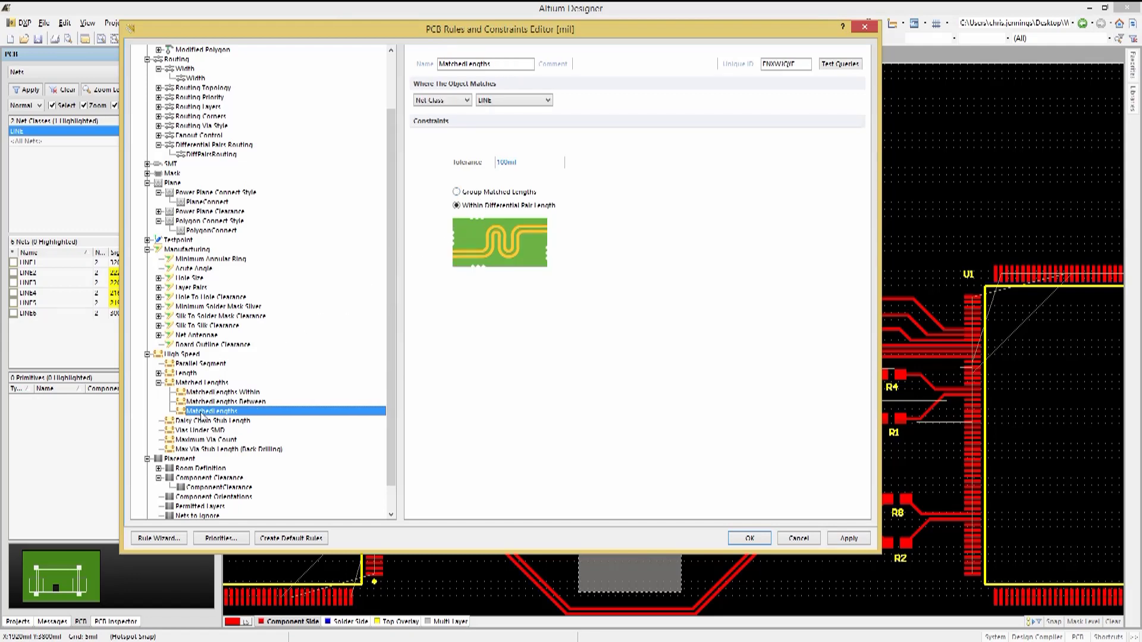